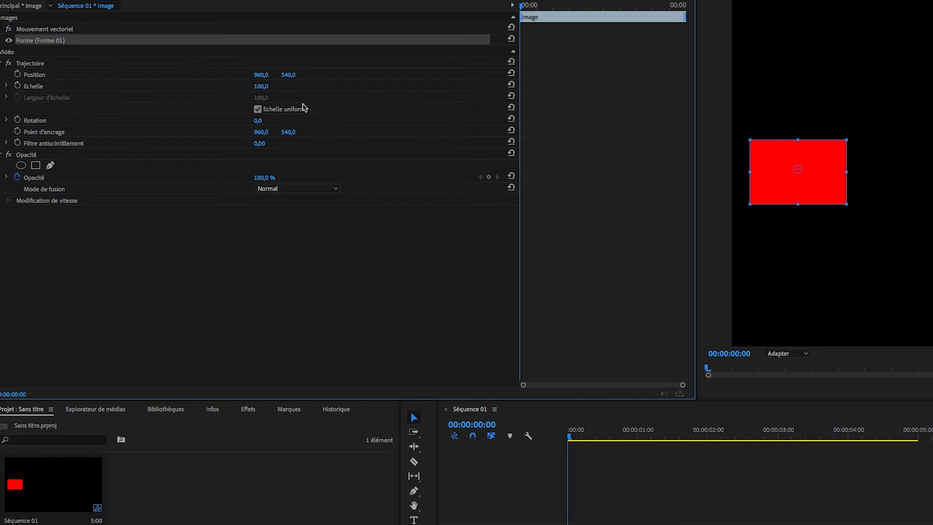
Keyframe the Trajectoire Position of the red shape from X 960 at the clip start to X 2351 at 00:00:04:02.
{"action": "left_click", "coordinate": [18, 74]}
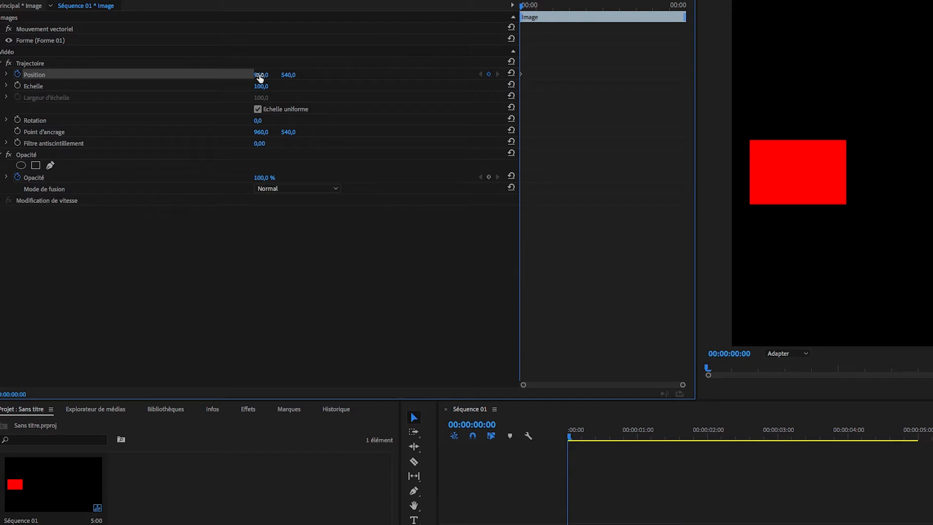
{"action": "left_click_drag", "start_coordinate": [522, 6], "coordinate": [656, 10]}
{"action": "left_click_drag", "start_coordinate": [259, 76], "coordinate": [660, 76]}
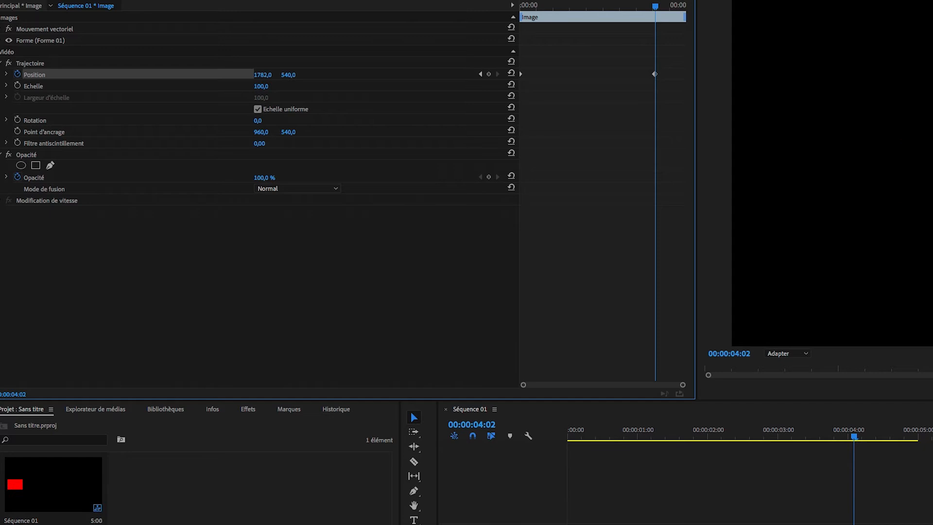
{"action": "left_click_drag", "start_coordinate": [265, 76], "coordinate": [277, 76]}
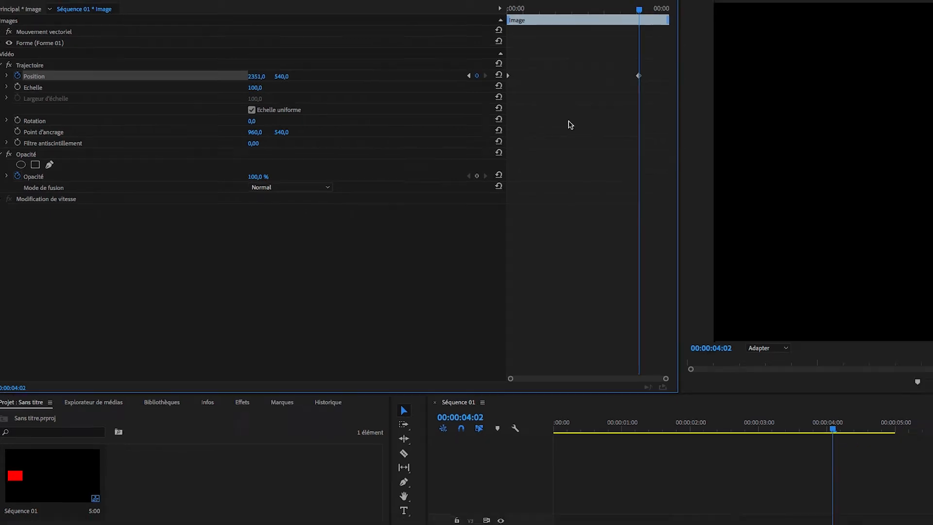
Play the sequence from the start to preview the rectangle's slow movement.
{"action": "left_click_drag", "start_coordinate": [445, 52], "coordinate": [339, 62]}
{"action": "key", "text": "space"}
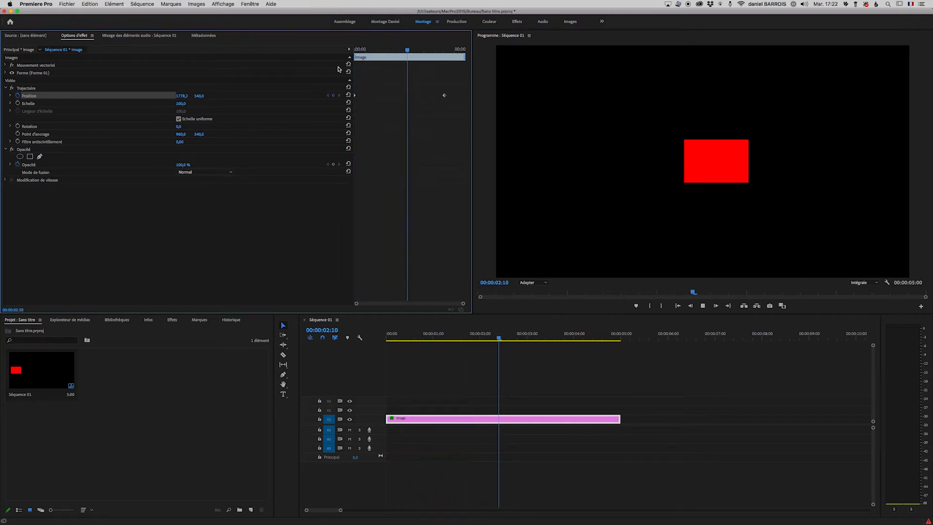
{"action": "key", "text": "space"}
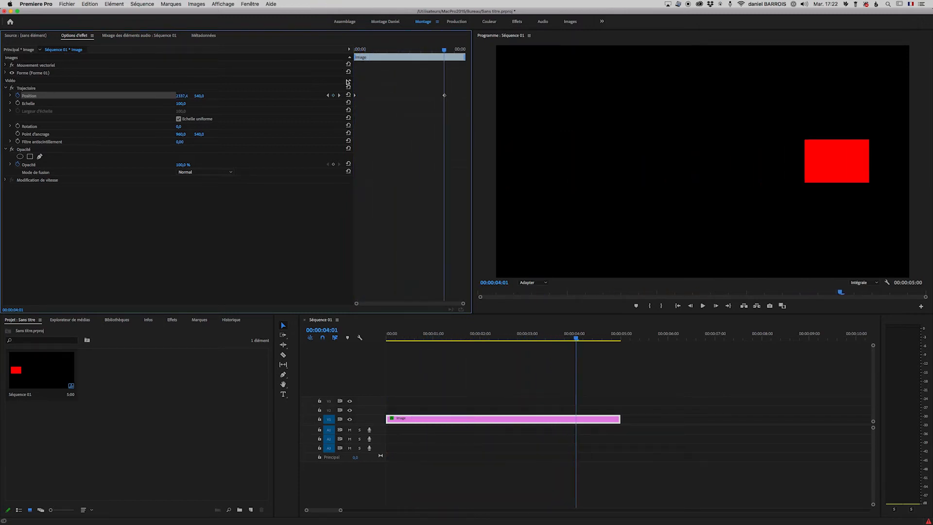
Move the second Position keyframe close to the first one and play back the faster movement from the start.
{"action": "left_click_drag", "start_coordinate": [445, 96], "coordinate": [362, 96]}
{"action": "left_click_drag", "start_coordinate": [444, 52], "coordinate": [350, 58]}
{"action": "key", "text": "space"}
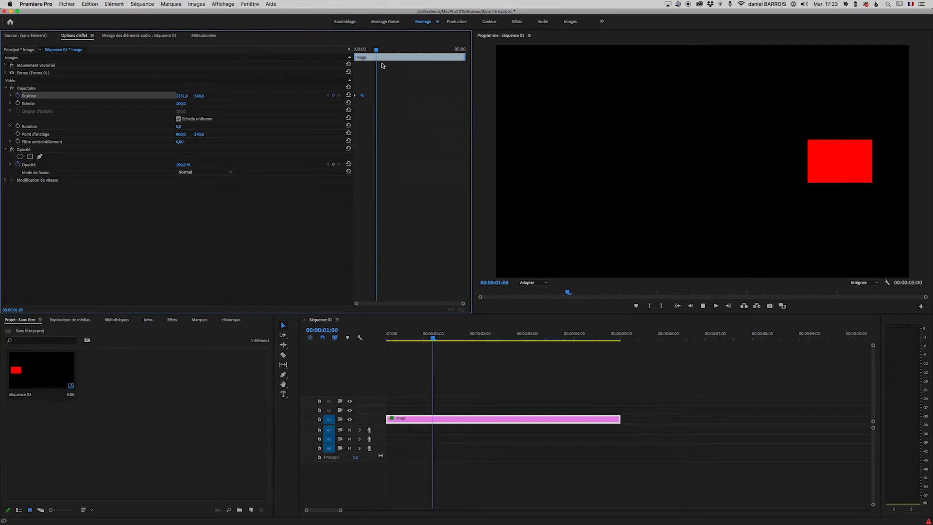
{"action": "left_click", "coordinate": [356, 52]}
{"action": "key", "text": "space"}
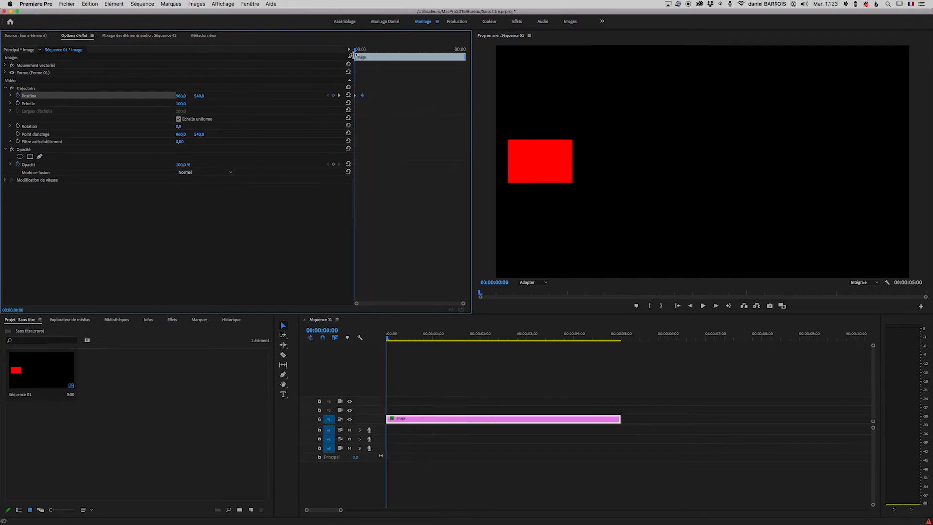
{"action": "key", "text": "space"}
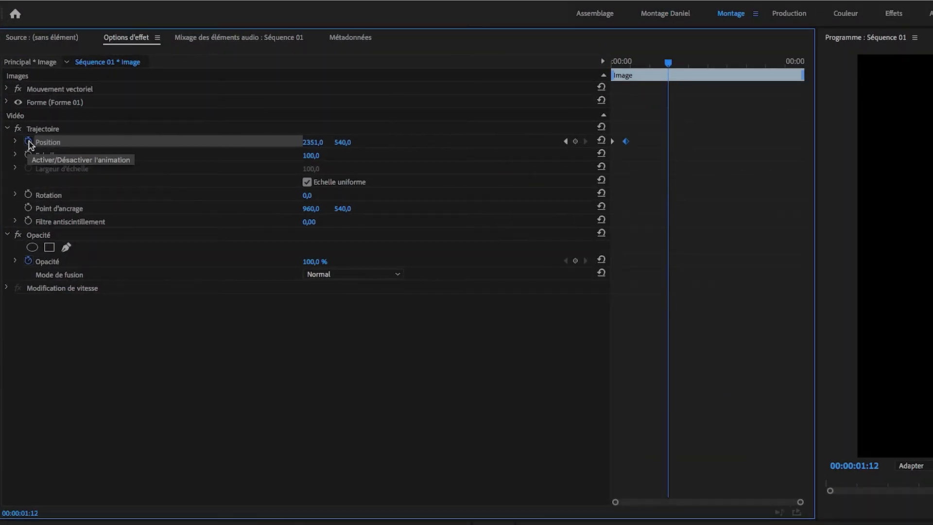
Undo the Trajectoire Position keyframe changes back to 960, 540 and turn off the Position animation, deleting its remaining keyframe.
{"action": "left_click", "coordinate": [29, 141]}
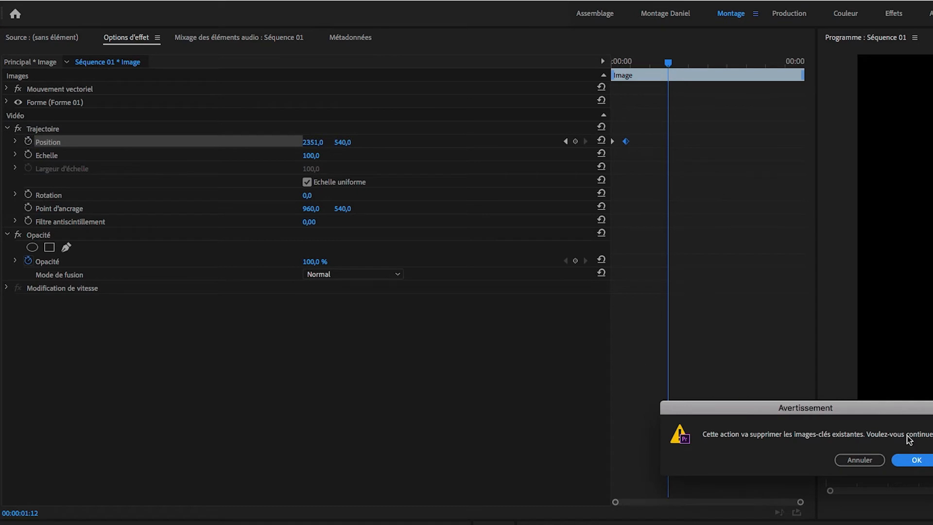
{"action": "left_click", "coordinate": [916, 460]}
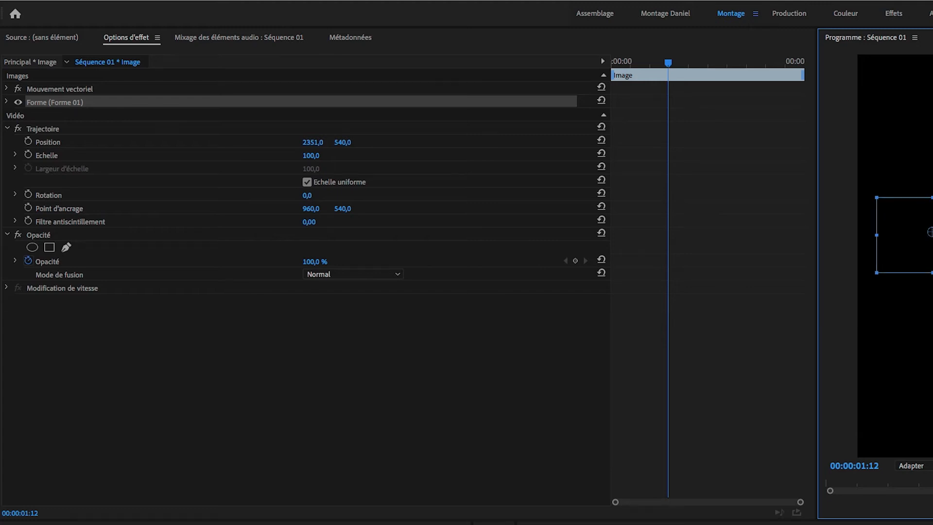
{"action": "key", "text": "ctrl+z"}
{"action": "key", "text": "ctrl+z"}
{"action": "key", "text": "ctrl+z"}
{"action": "key", "text": "ctrl+z"}
{"action": "key", "text": "ctrl+z"}
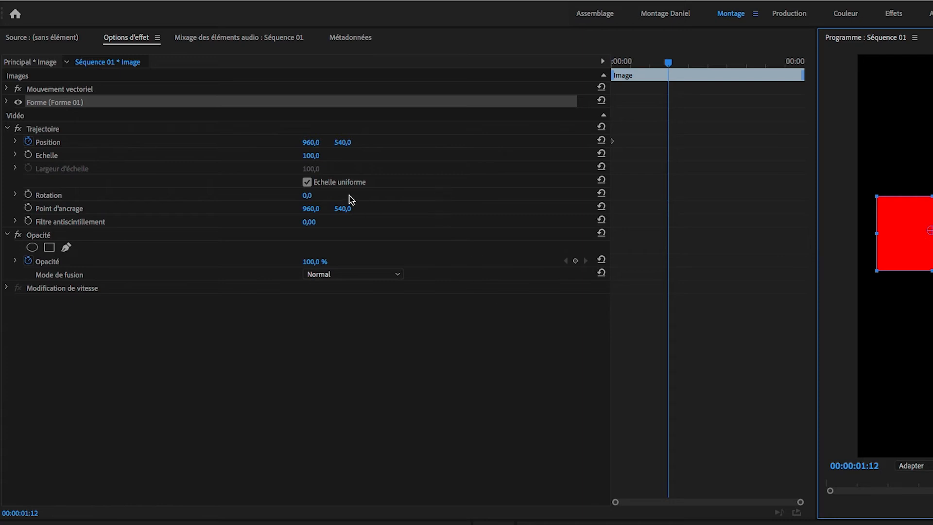
{"action": "left_click", "coordinate": [28, 141]}
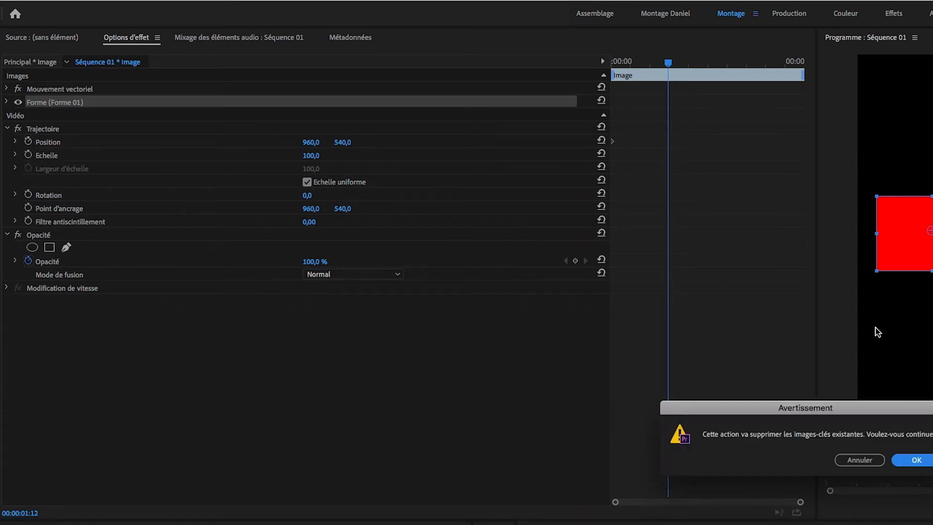
{"action": "left_click", "coordinate": [916, 462]}
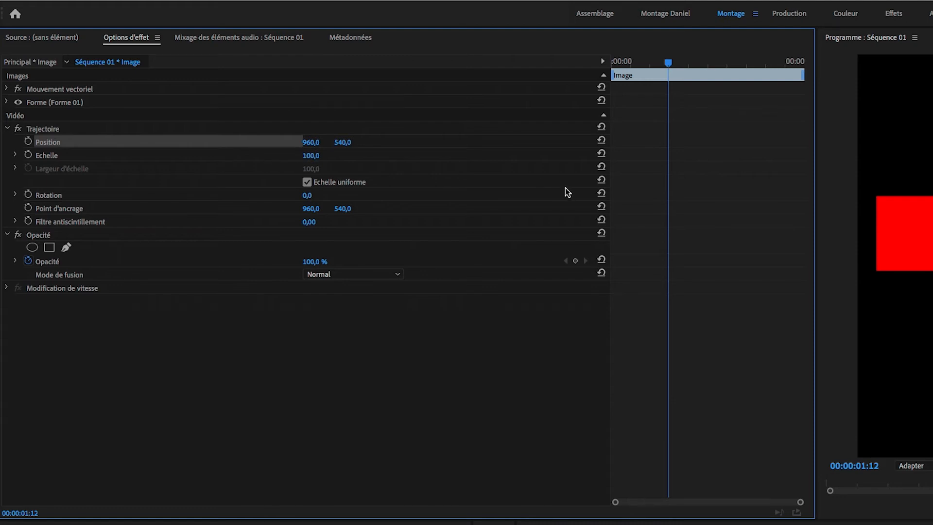
Apply the Transformation effect from the Déformation video effects to the image clip, using the Effets workspace and returning to Montage.
{"action": "left_click", "coordinate": [896, 15]}
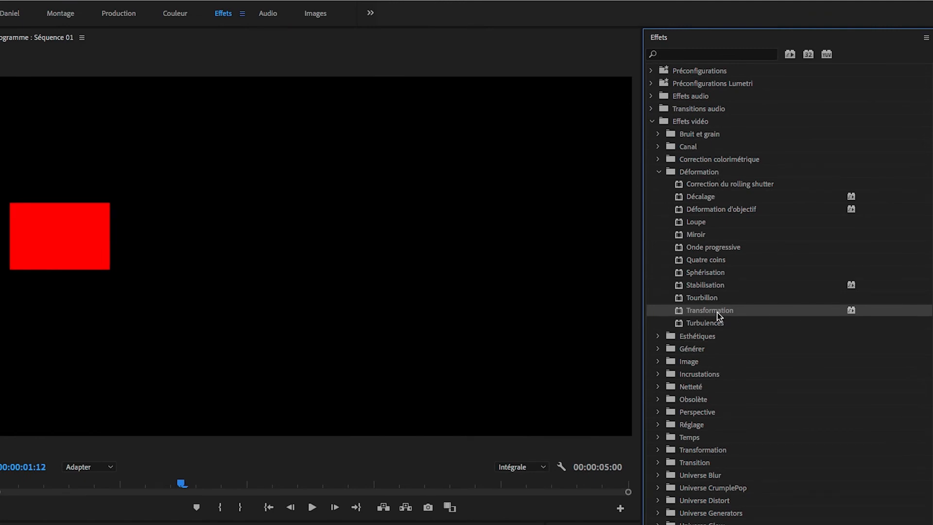
{"action": "left_click_drag", "start_coordinate": [679, 310], "coordinate": [0, 524]}
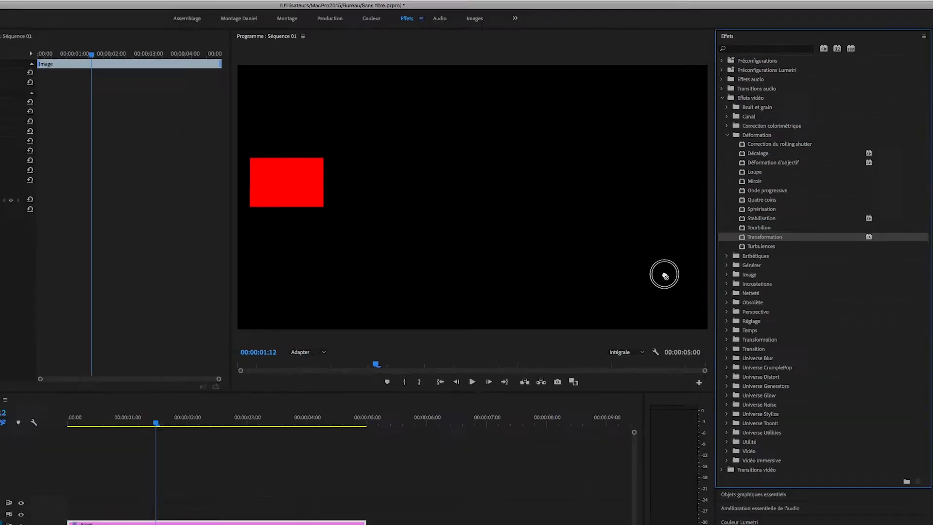
{"action": "left_click_drag", "start_coordinate": [343, 421], "coordinate": [341, 420]}
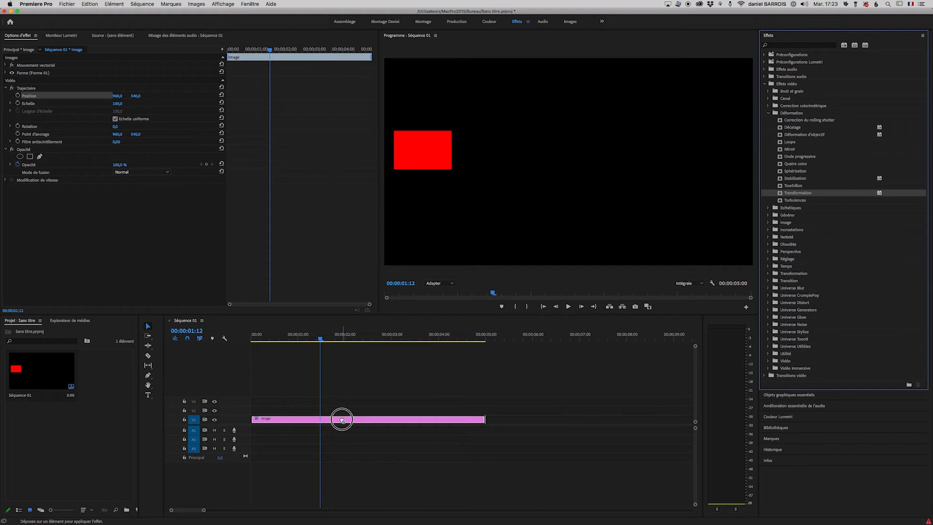
{"action": "left_click_drag", "start_coordinate": [341, 420], "coordinate": [342, 422]}
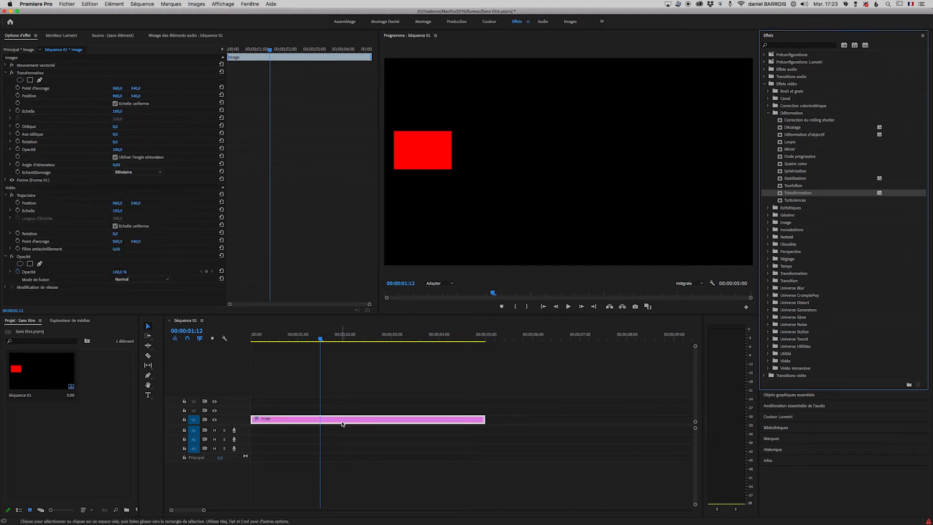
{"action": "left_click", "coordinate": [423, 22]}
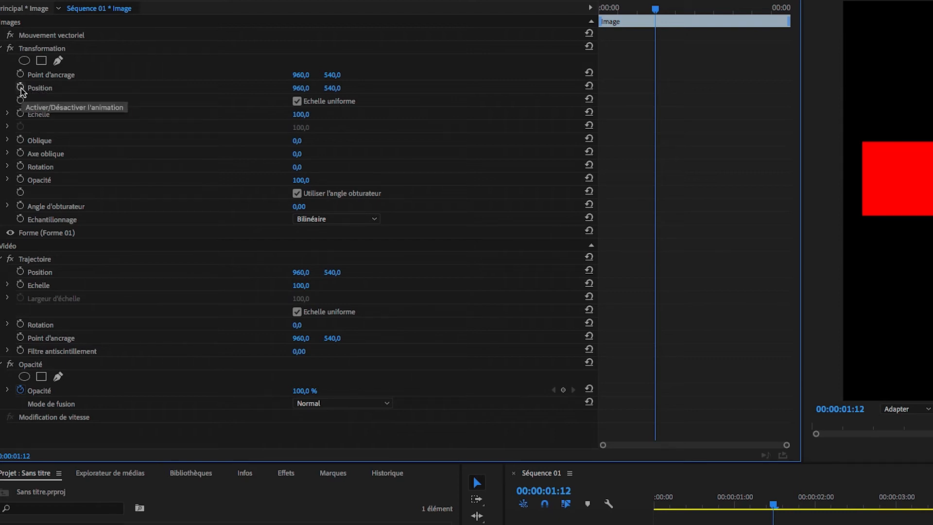
Keyframe the Transformation effect's Position from X 960 at 00:00:00:06 to X 2443 at 00:00:00:21, and return to the clip start.
{"action": "left_click_drag", "start_coordinate": [772, 505], "coordinate": [673, 510]}
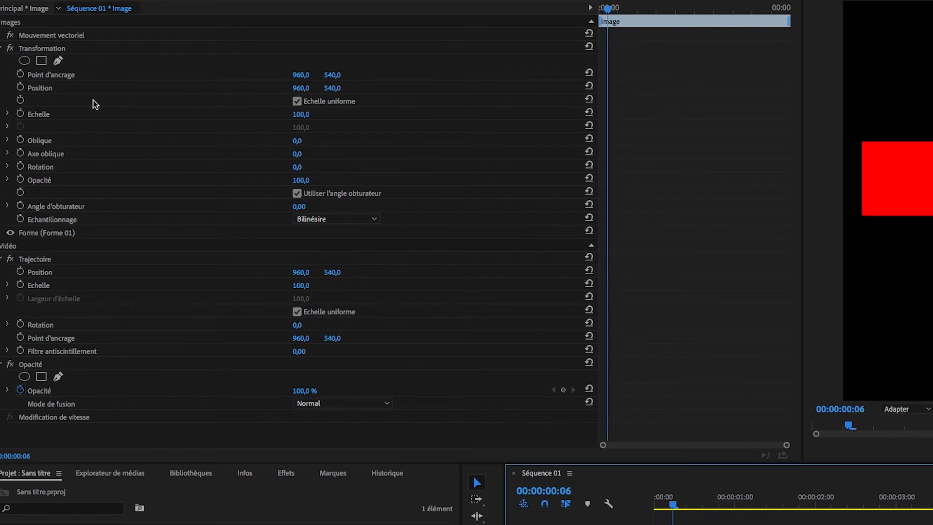
{"action": "left_click", "coordinate": [20, 88]}
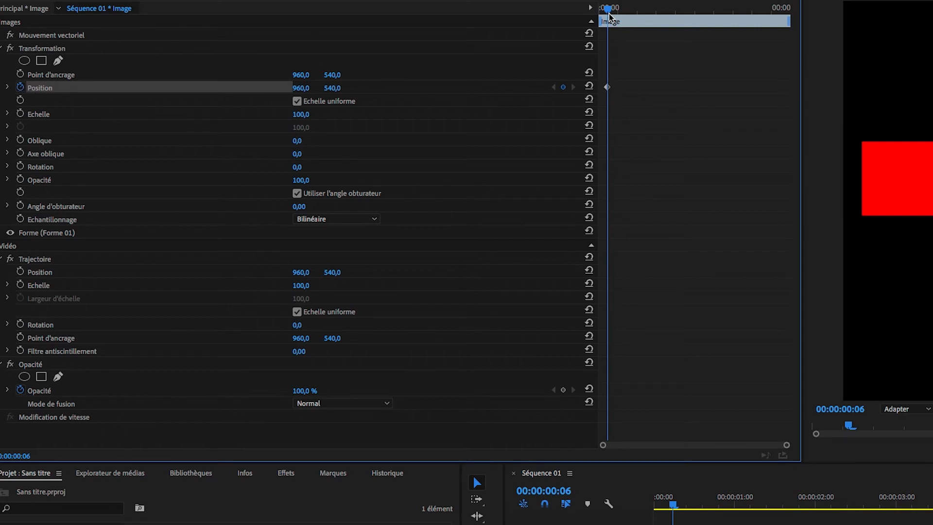
{"action": "left_click_drag", "start_coordinate": [608, 10], "coordinate": [632, 10]}
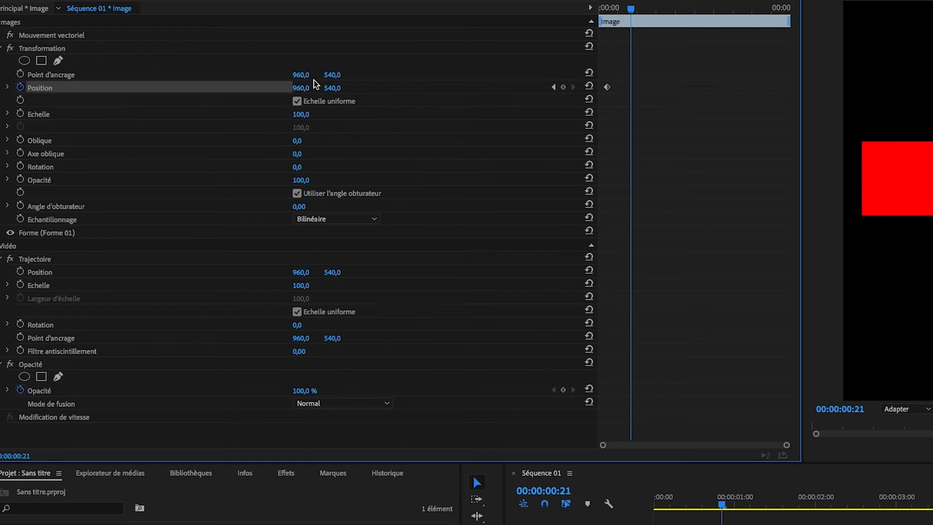
{"action": "left_click_drag", "start_coordinate": [297, 90], "coordinate": [712, 89]}
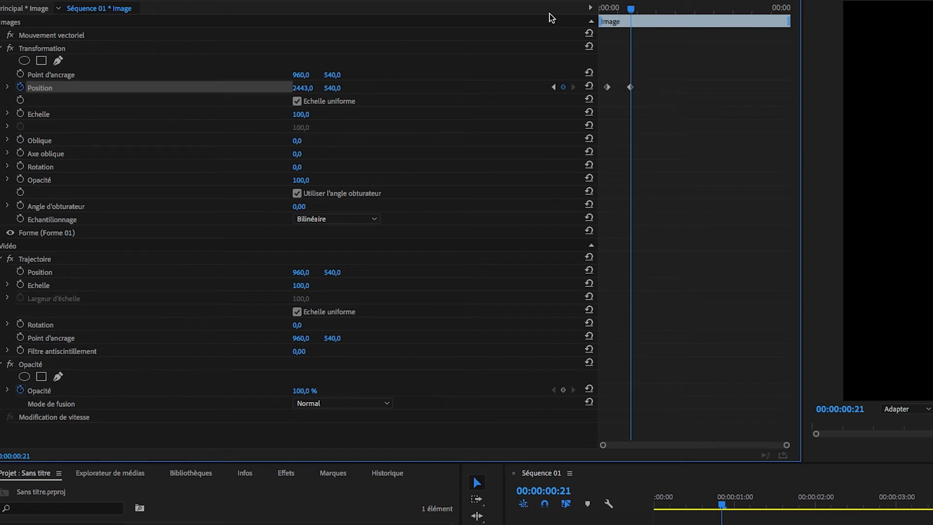
{"action": "left_click_drag", "start_coordinate": [631, 9], "coordinate": [604, 9]}
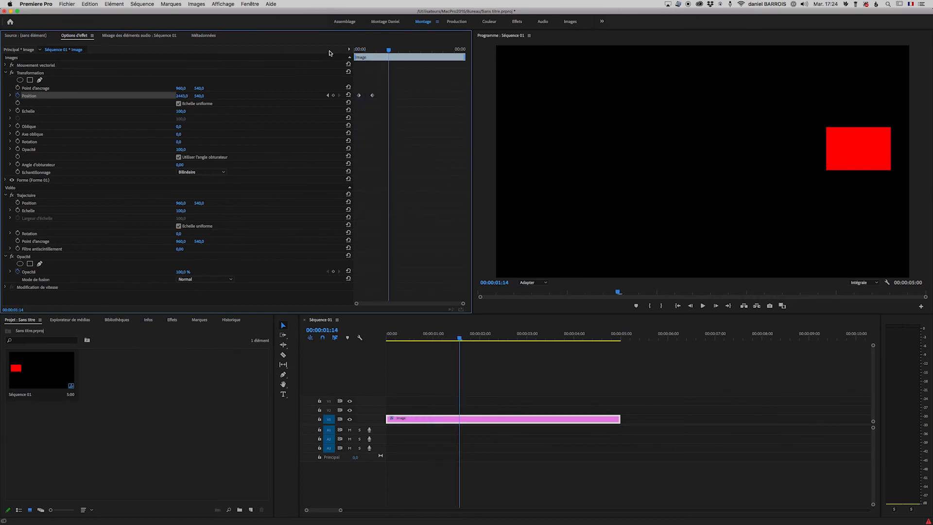
Set the Transformation effect's shutter angle (Angle d'obturateur) to 180.
{"action": "left_click_drag", "start_coordinate": [388, 50], "coordinate": [355, 50]}
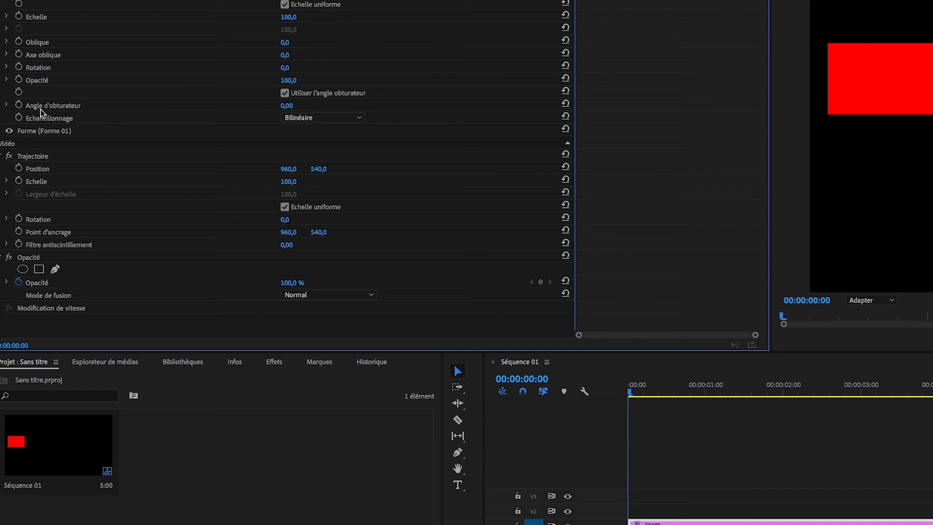
{"action": "left_click", "coordinate": [287, 106]}
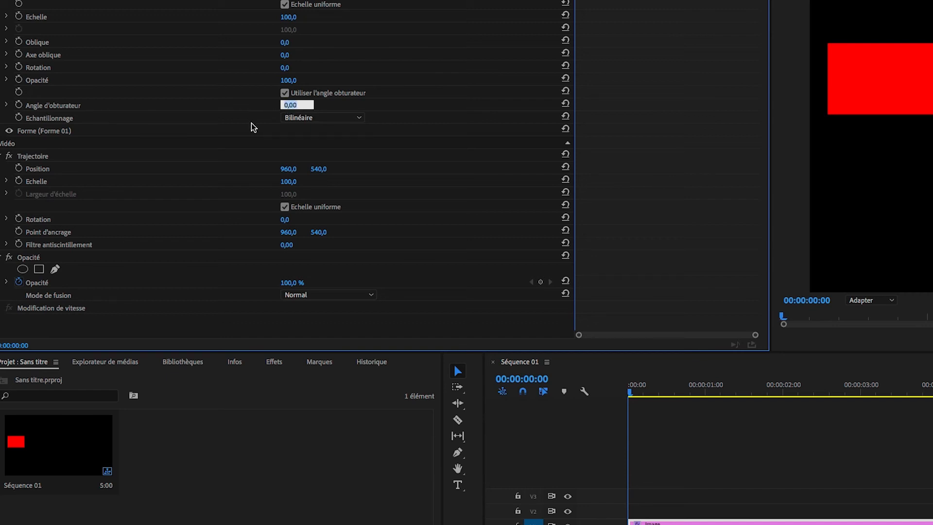
{"action": "type", "text": "180"}
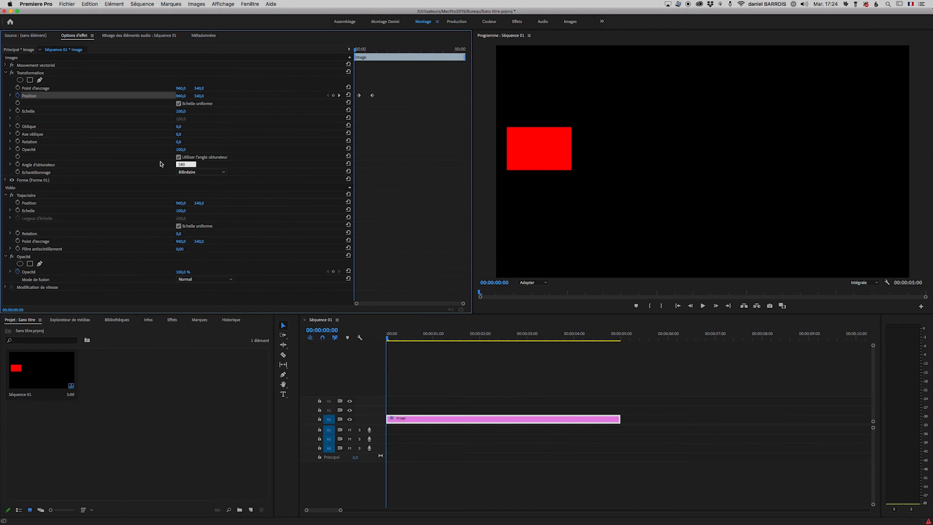
{"action": "left_click", "coordinate": [208, 107]}
Play back and scrub through the movement to check the motion blur on the red rectangle.
{"action": "key", "text": "space"}
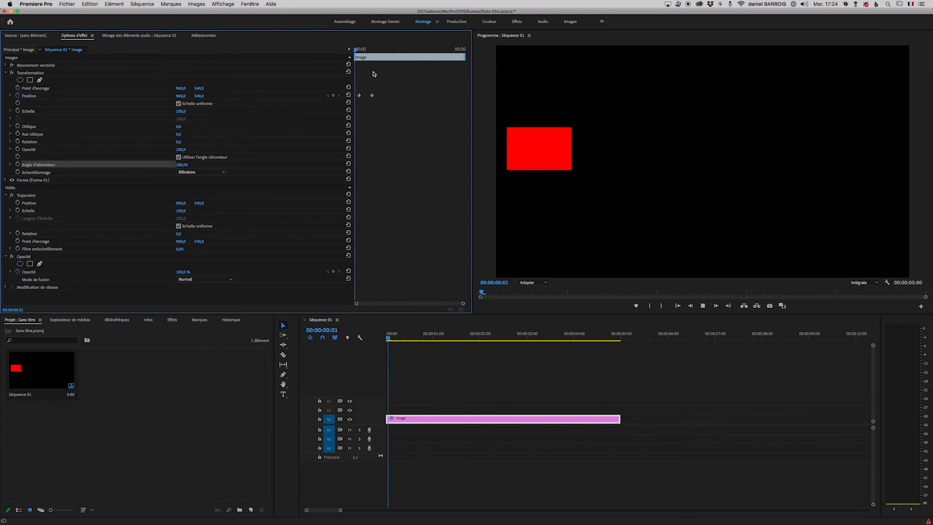
{"action": "left_click_drag", "start_coordinate": [389, 49], "coordinate": [369, 56]}
{"action": "key", "text": "space"}
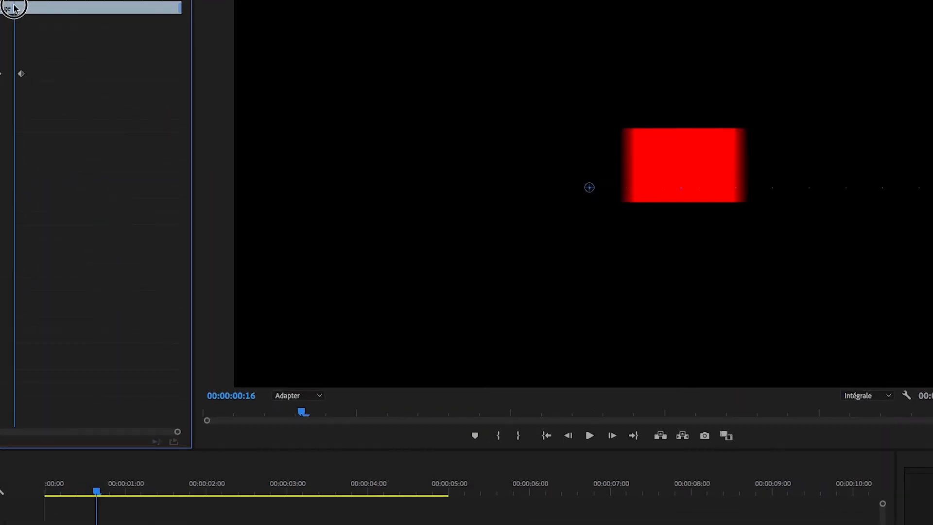
{"action": "mouse_move", "coordinate": [13, 7]}
{"action": "left_mouse_down"}
{"action": "mouse_move", "coordinate": [1, 9]}
{"action": "mouse_move", "coordinate": [31, 14]}
{"action": "mouse_move", "coordinate": [6, 13]}
{"action": "left_mouse_up"}
{"action": "key", "text": "space"}
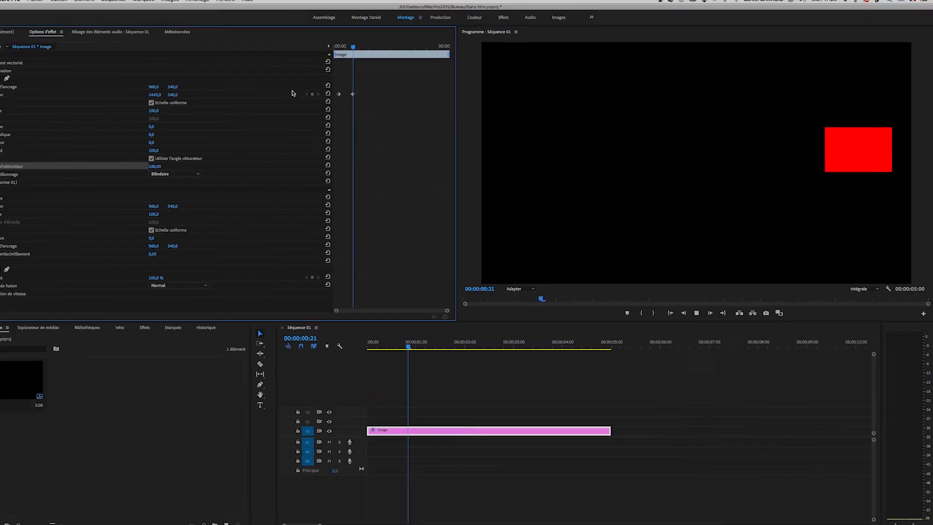
{"action": "key", "text": "space"}
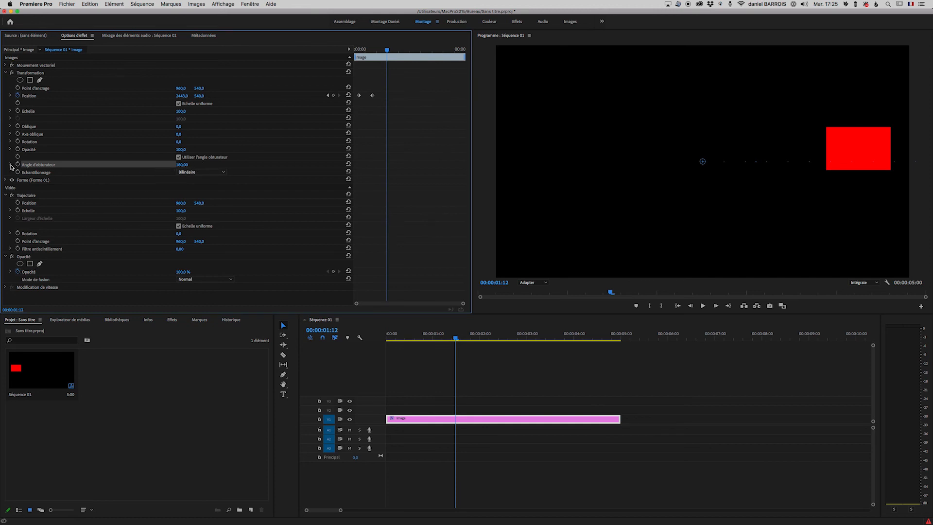
Raise the Transformation effect's shutter angle to about 275 and replay the animation from the start to check the blur.
{"action": "left_click", "coordinate": [10, 164]}
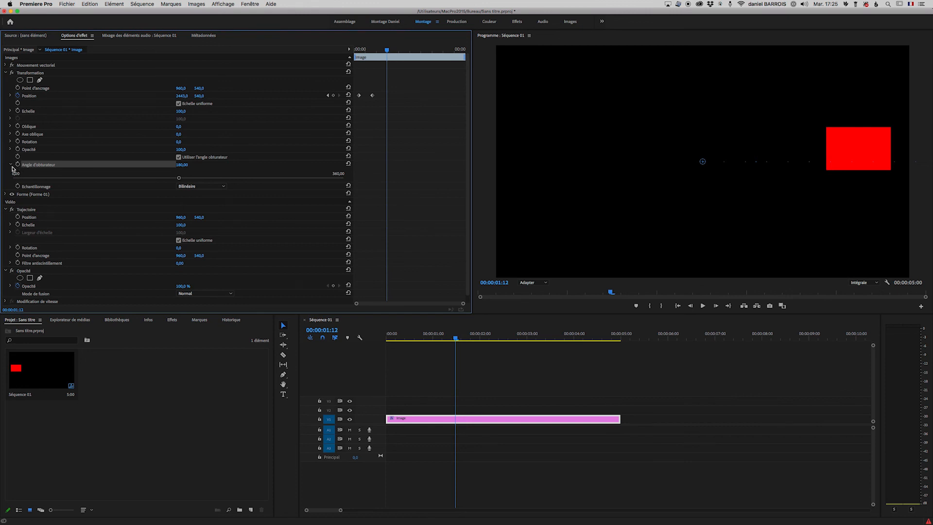
{"action": "left_click_drag", "start_coordinate": [179, 180], "coordinate": [266, 178]}
{"action": "left_click_drag", "start_coordinate": [389, 50], "coordinate": [346, 58]}
{"action": "key", "text": "space"}
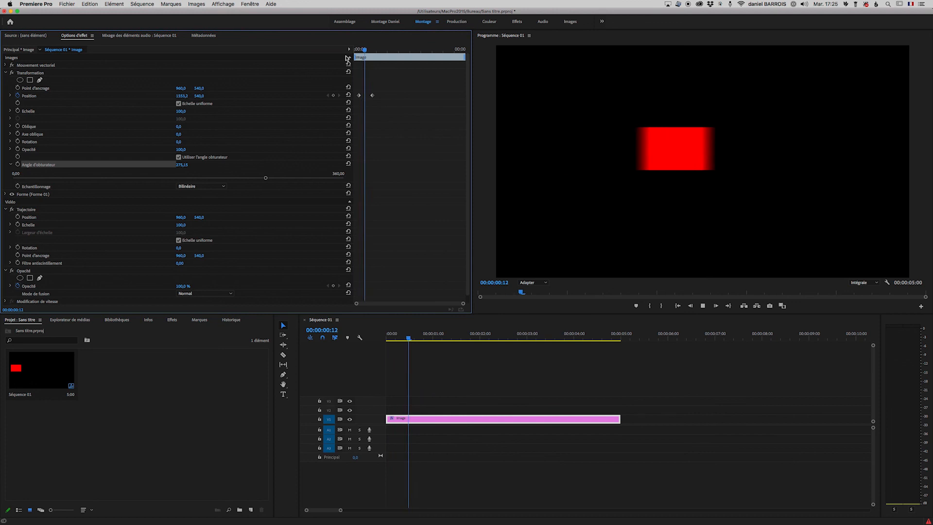
{"action": "key", "text": "space"}
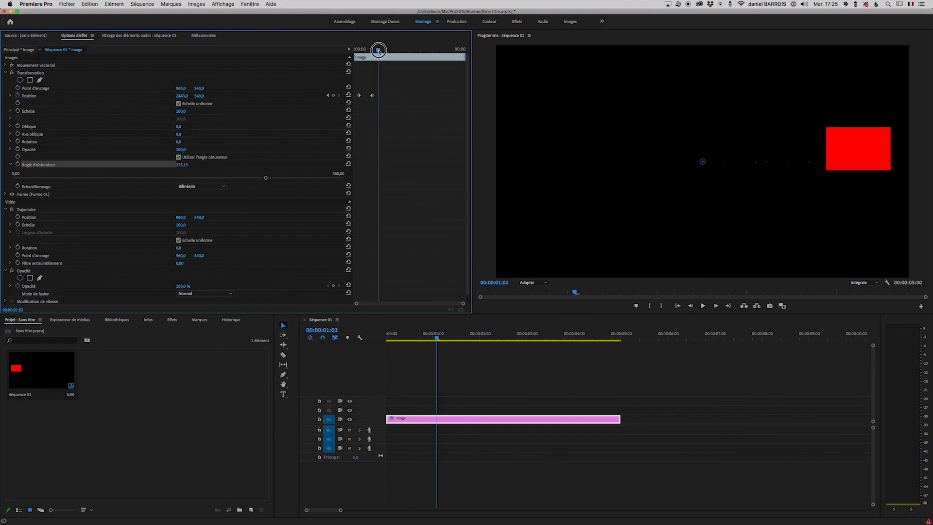
{"action": "left_click_drag", "start_coordinate": [378, 50], "coordinate": [350, 57]}
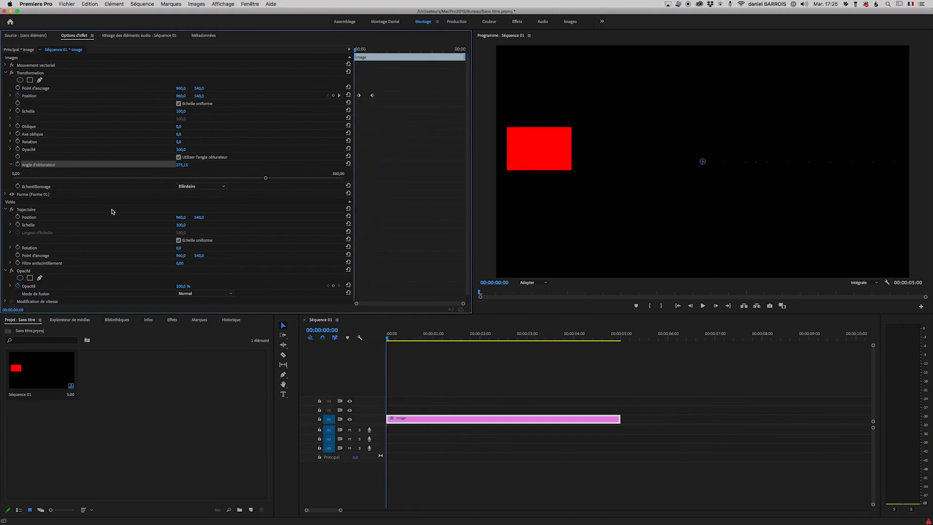